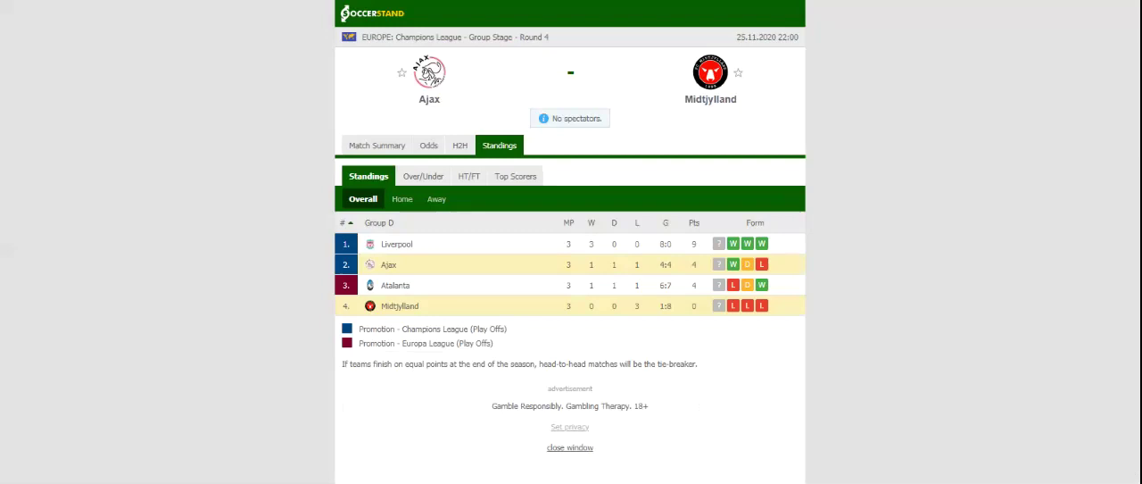
- Show the Ajax vs Midtjylland head-to-head view with each team's recent match results
{"action": "left_click", "coordinate": [466, 146]}
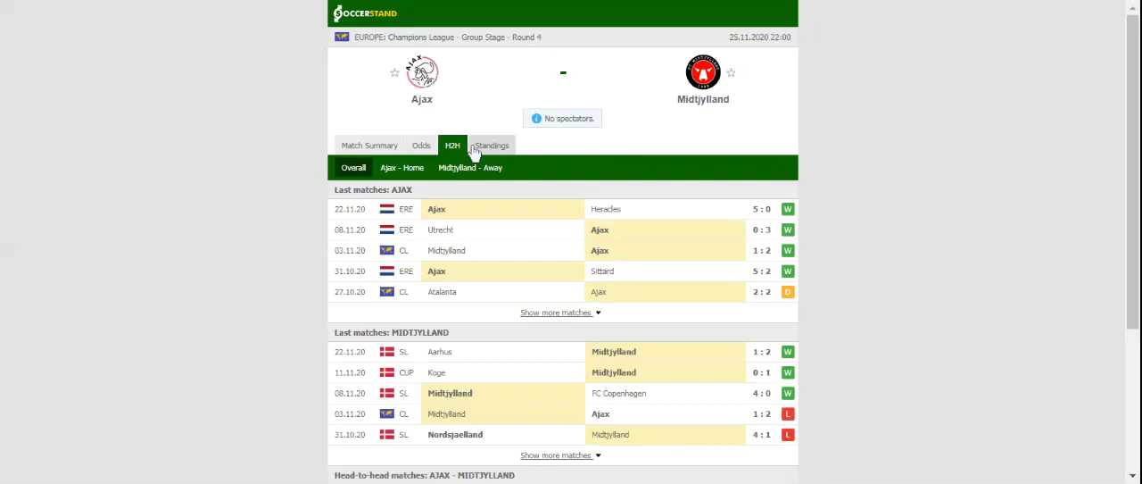